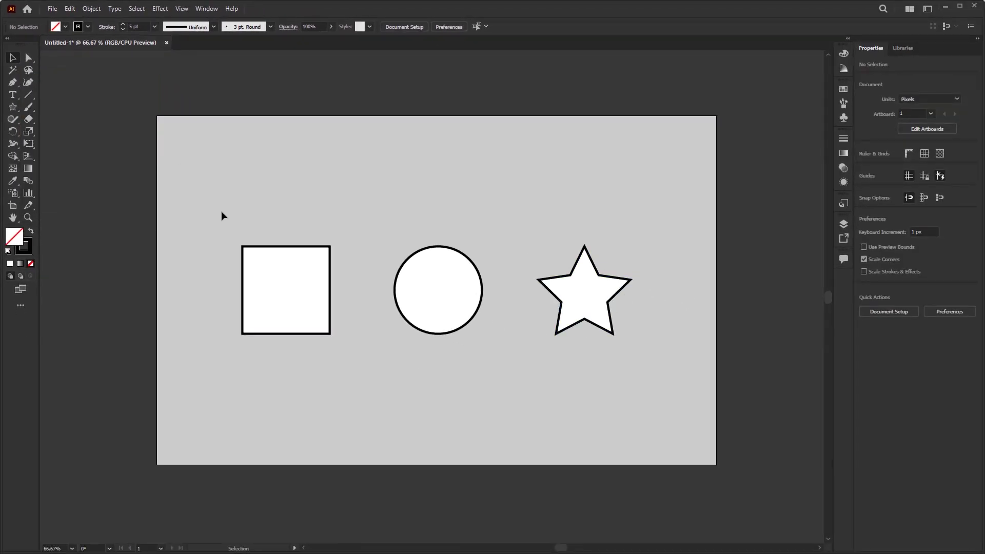
Marquee-select the square, circle and star, deselect, then select the square and circle individually.
{"action": "left_click_drag", "start_coordinate": [221, 211], "coordinate": [655, 361]}
{"action": "left_click", "coordinate": [655, 361]}
{"action": "left_click", "coordinate": [288, 283]}
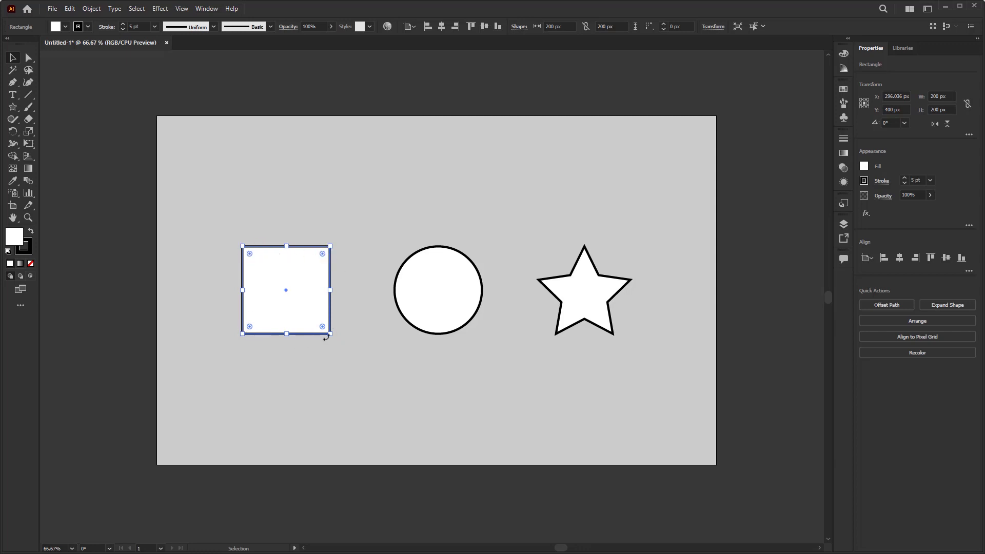
{"action": "left_click", "coordinate": [421, 286]}
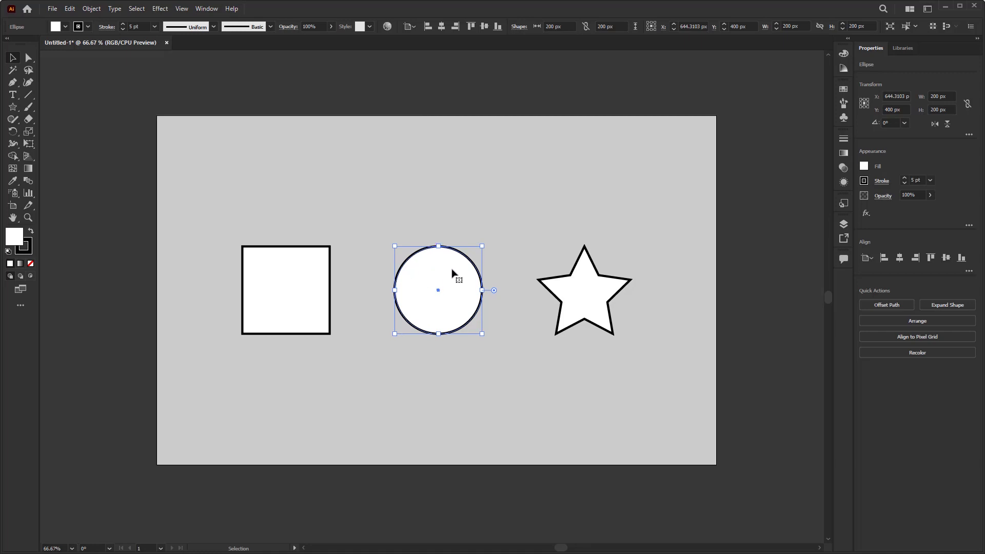
{"action": "left_click", "coordinate": [314, 276]}
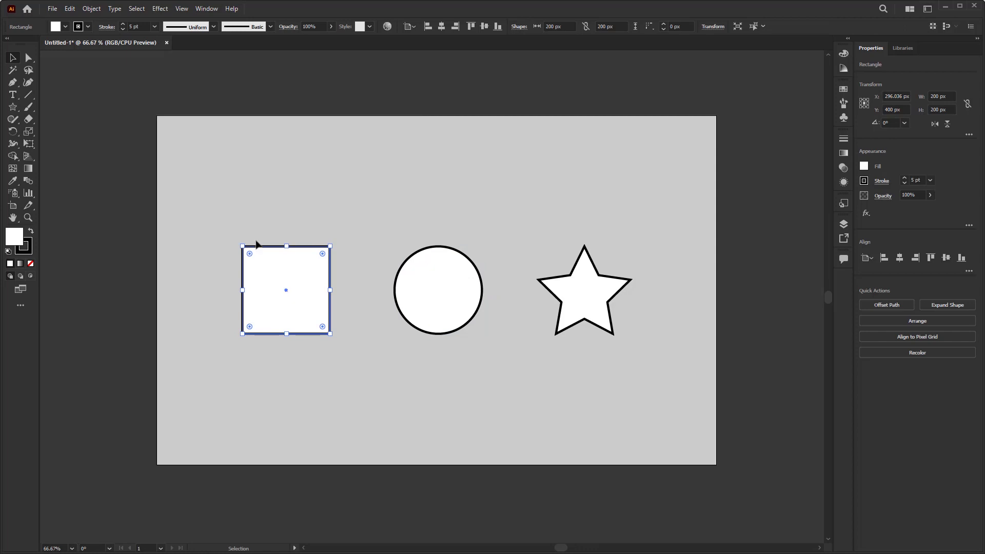
Select all three shapes by marquee, then by adding square, circle and star one by one.
{"action": "left_click_drag", "start_coordinate": [217, 214], "coordinate": [651, 368]}
{"action": "left_click", "coordinate": [652, 368]}
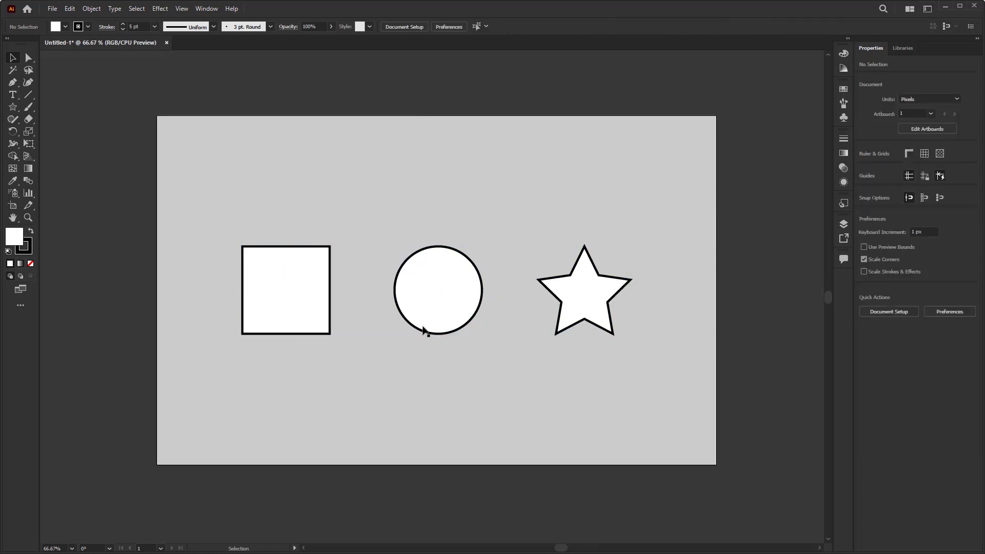
{"action": "left_click", "coordinate": [311, 301]}
{"action": "left_click", "coordinate": [414, 300], "text": "shift"}
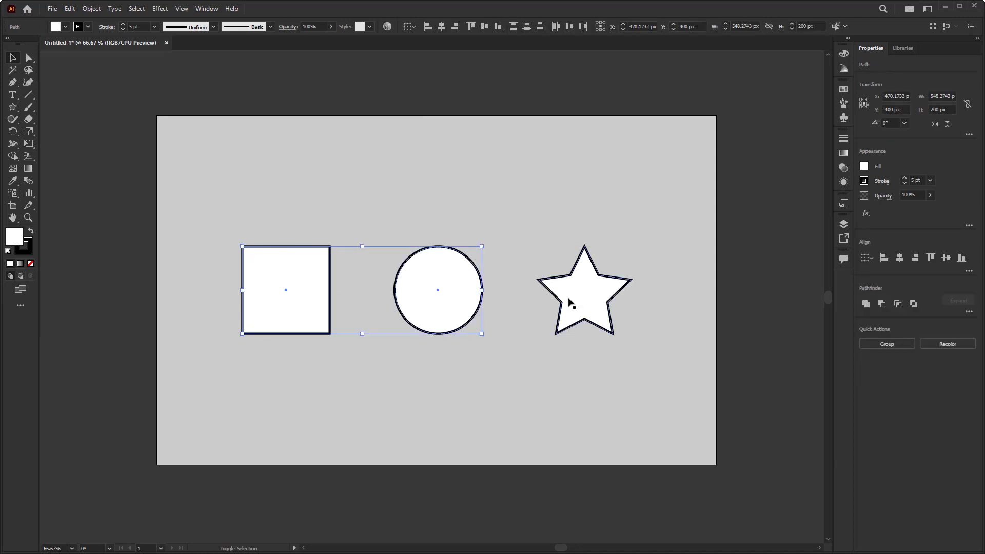
{"action": "left_click", "coordinate": [570, 302], "text": "shift"}
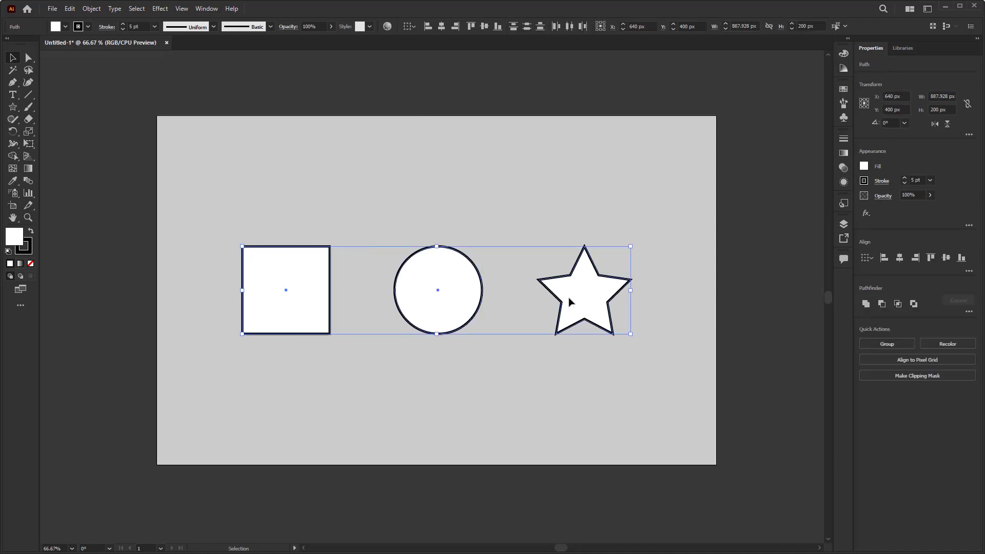
{"action": "left_click", "coordinate": [506, 303]}
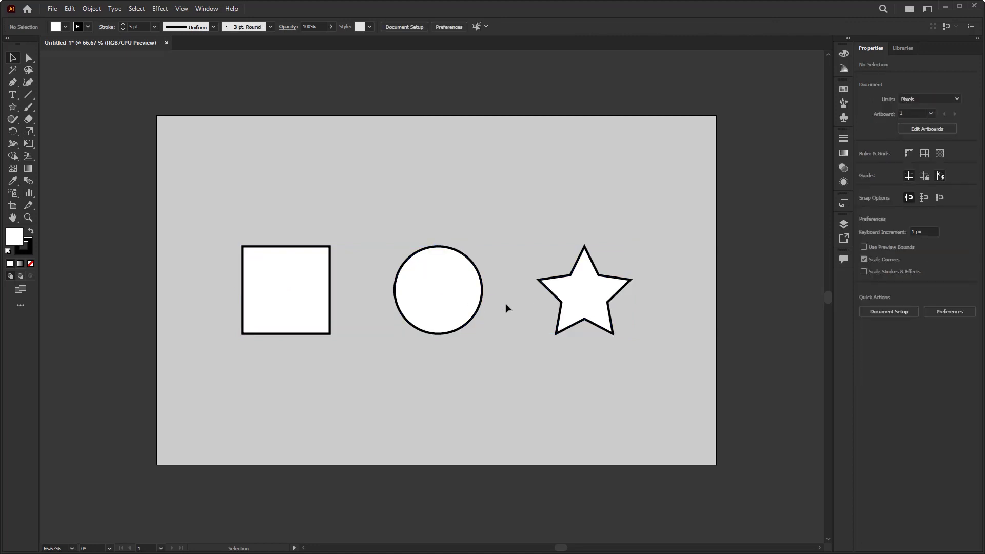
Move the circle lower on the artboard, then undo to restore its position.
{"action": "left_click", "coordinate": [433, 284]}
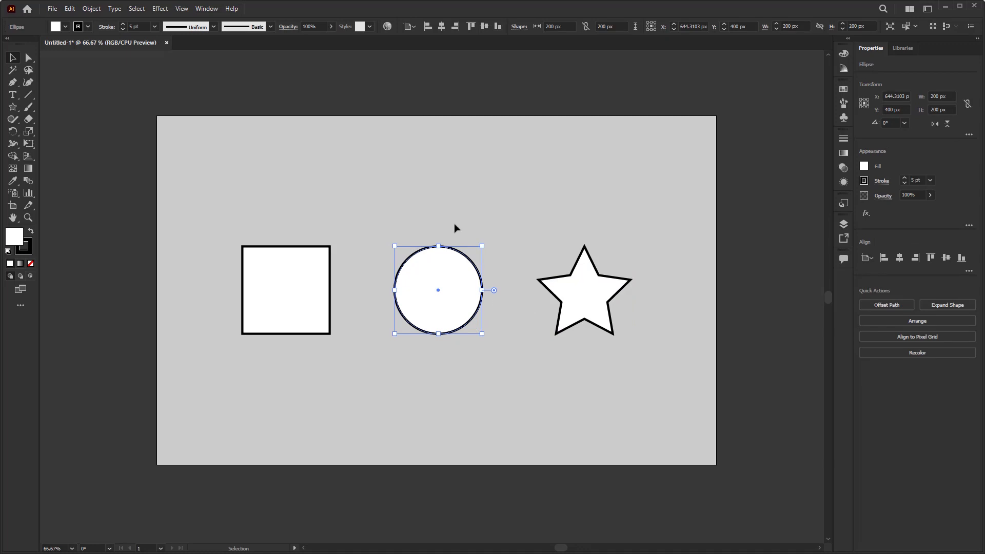
{"action": "left_click_drag", "start_coordinate": [440, 282], "coordinate": [450, 399]}
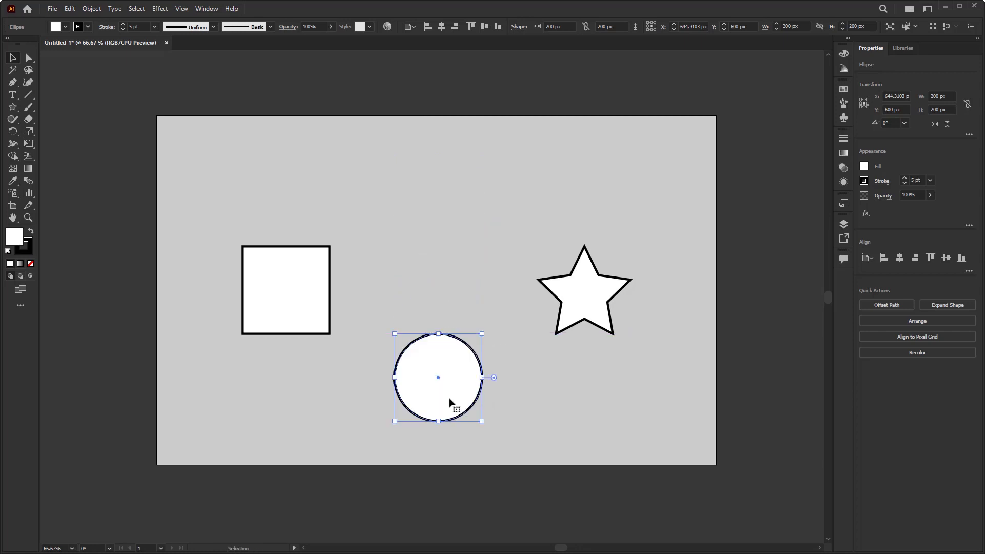
{"action": "key", "text": "ctrl+z"}
{"action": "key", "text": "ctrl+z"}
{"action": "key", "text": "v"}
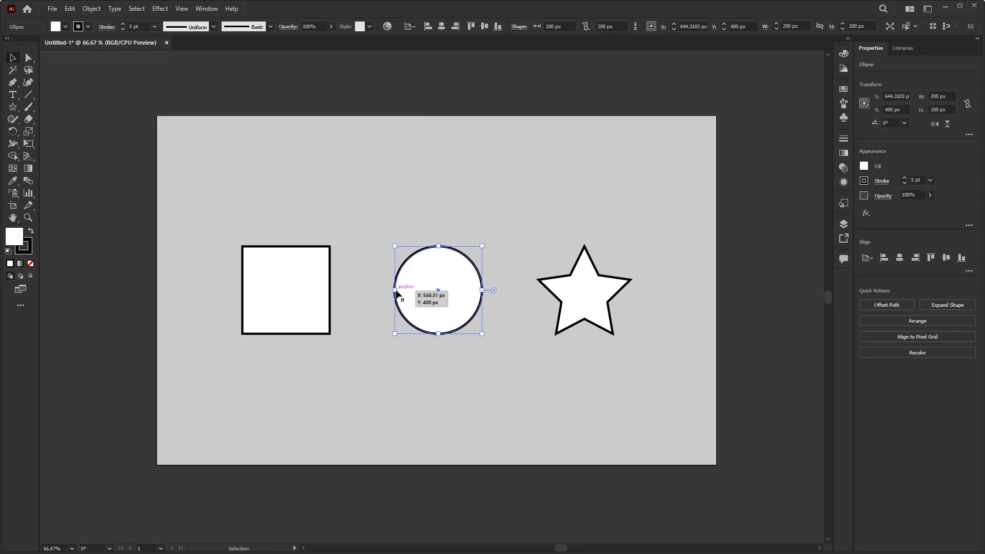
Stretch and scale the circle into a larger ellipse, then undo back to the 200 px circle.
{"action": "left_click_drag", "start_coordinate": [388, 290], "coordinate": [361, 290]}
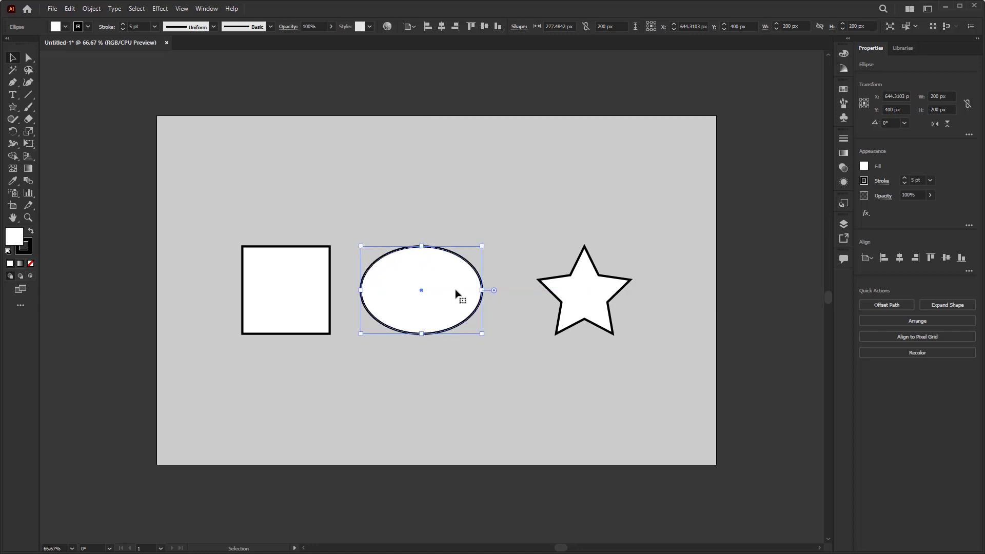
{"action": "left_click_drag", "start_coordinate": [482, 290], "coordinate": [507, 290]}
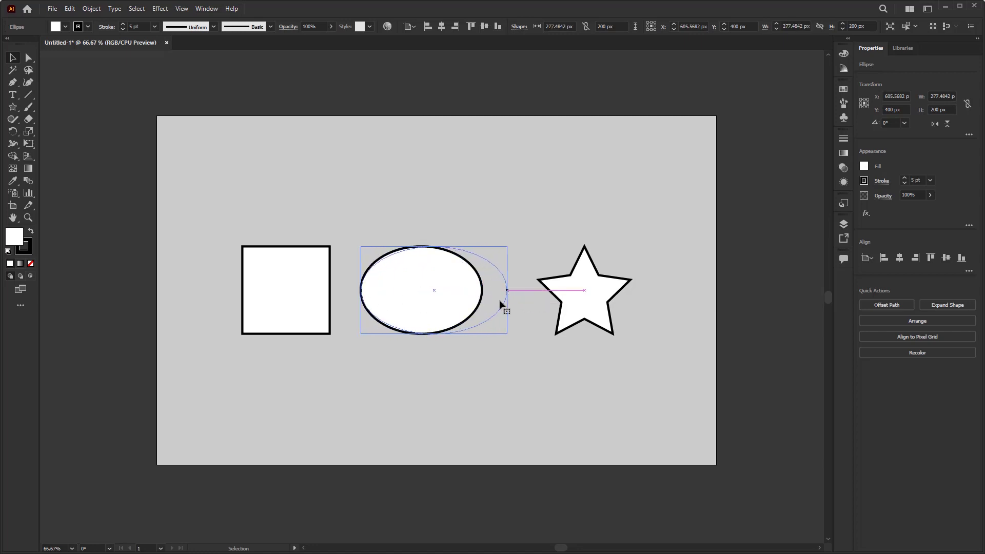
{"action": "left_click_drag", "start_coordinate": [434, 334], "coordinate": [435, 365]}
{"action": "left_click_drag", "start_coordinate": [508, 365], "coordinate": [537, 416]}
{"action": "key", "text": "ctrl+z"}
{"action": "key", "text": "ctrl+z"}
{"action": "key", "text": "ctrl+z"}
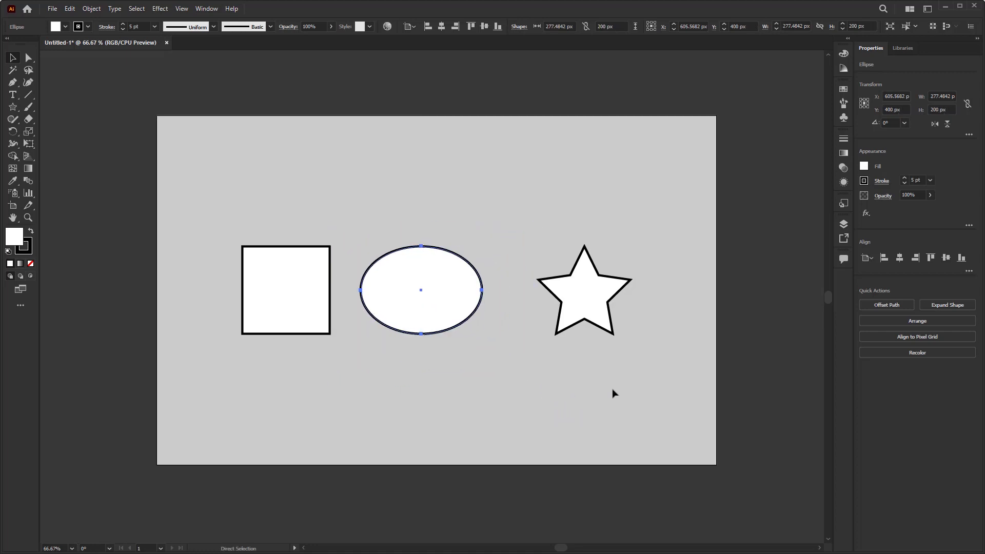
{"action": "key", "text": "ctrl+z"}
{"action": "key", "text": "v"}
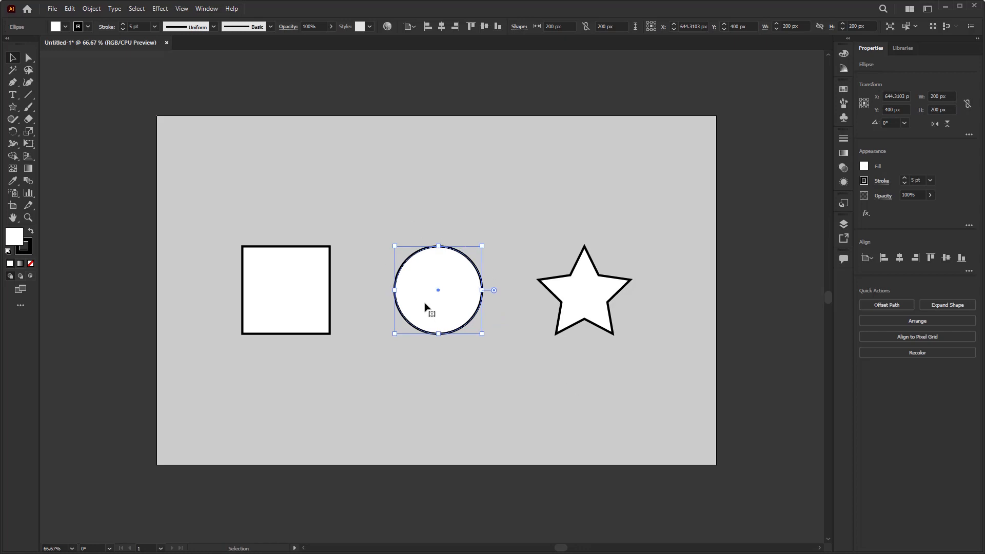
Select the square, then the star, then deselect.
{"action": "left_click", "coordinate": [286, 285]}
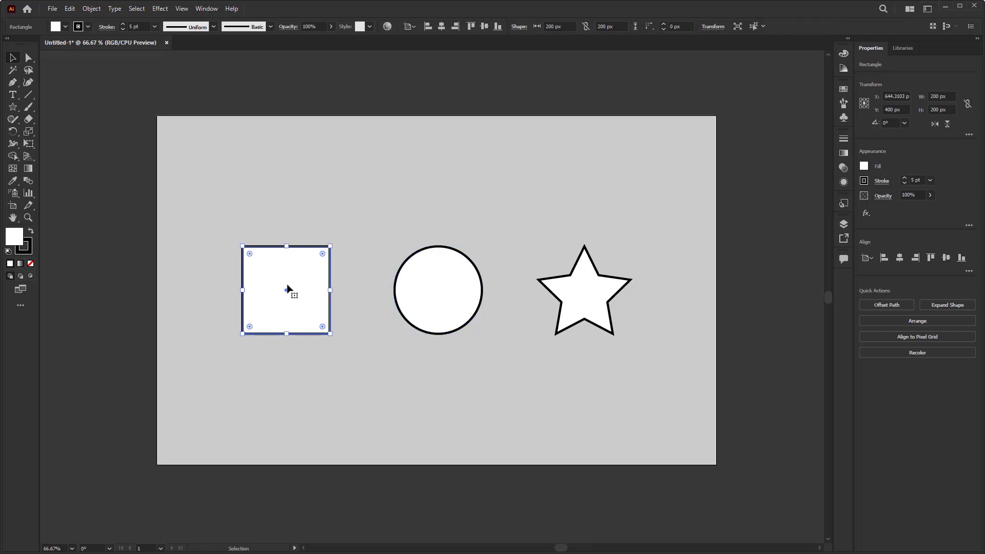
{"action": "left_click", "coordinate": [611, 298]}
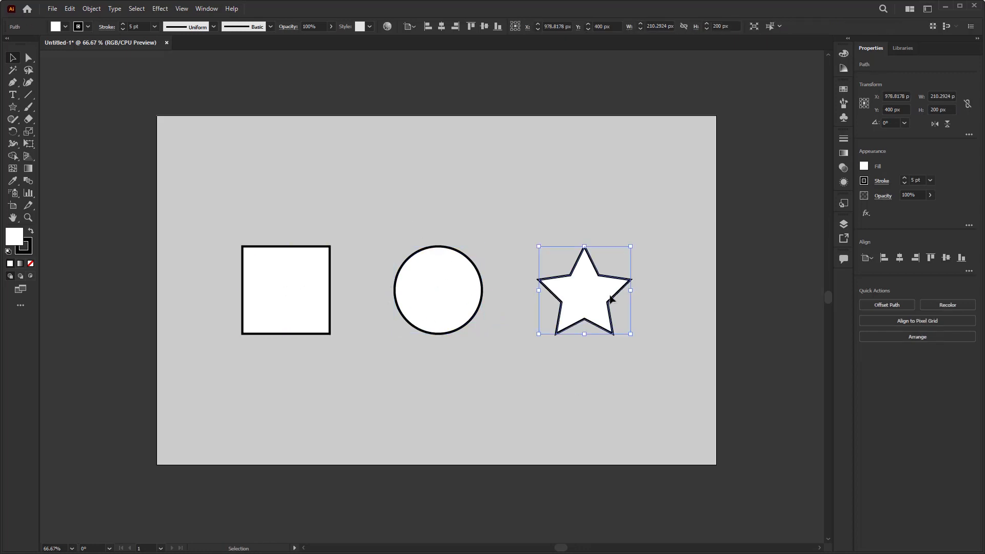
{"action": "left_click", "coordinate": [461, 222]}
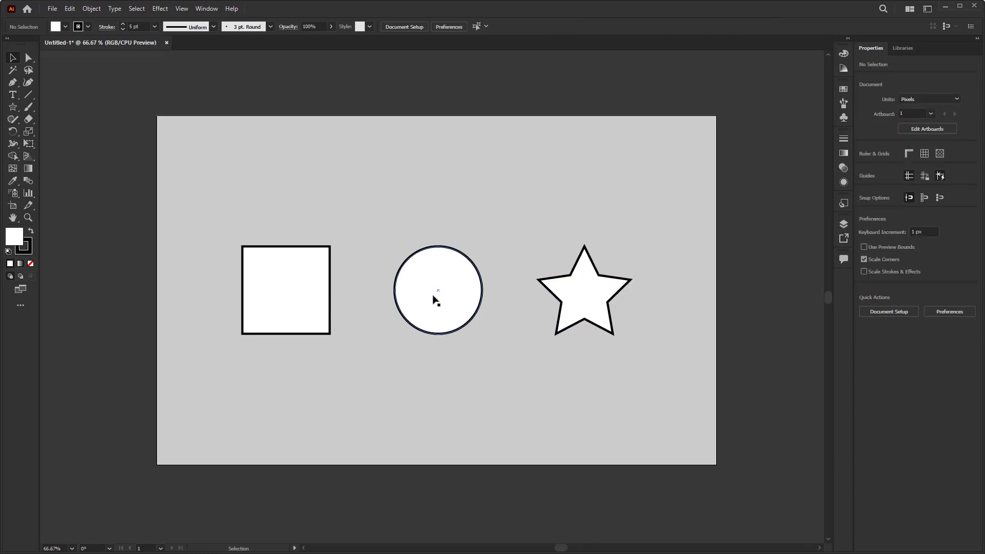
Show the Layers panel, expand and collapse Layer 1, then close the panel.
{"action": "left_click", "coordinate": [842, 224]}
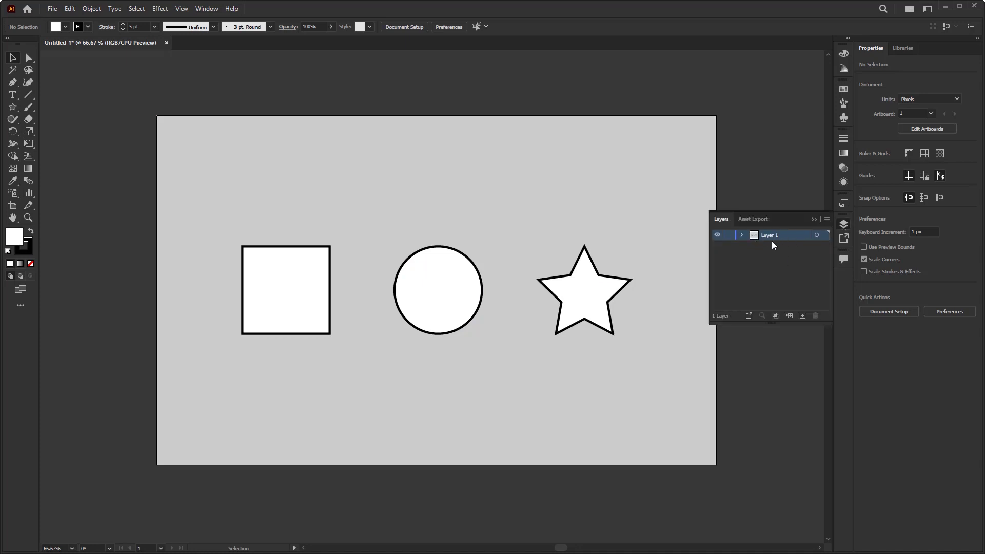
{"action": "left_click", "coordinate": [743, 235]}
{"action": "left_click", "coordinate": [743, 235]}
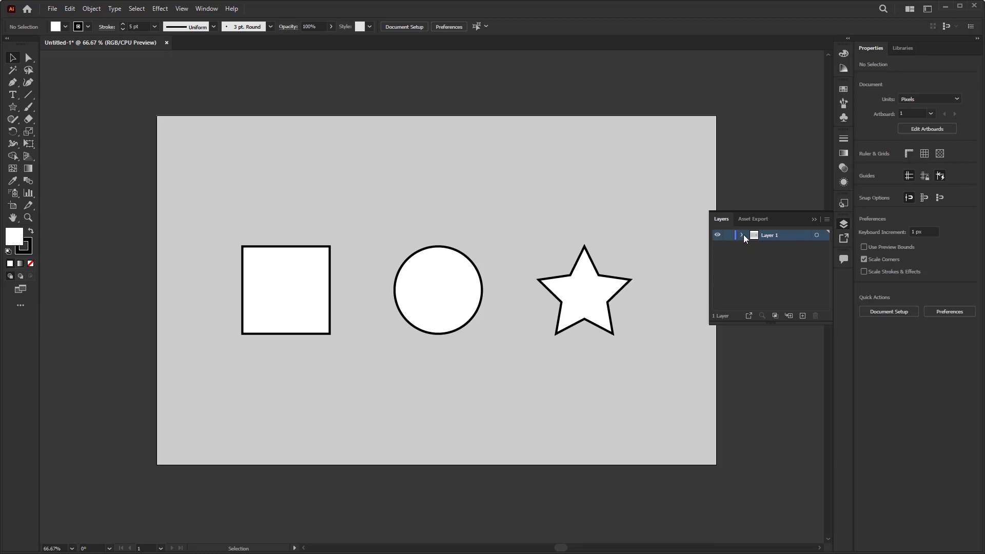
{"action": "left_click", "coordinate": [815, 220]}
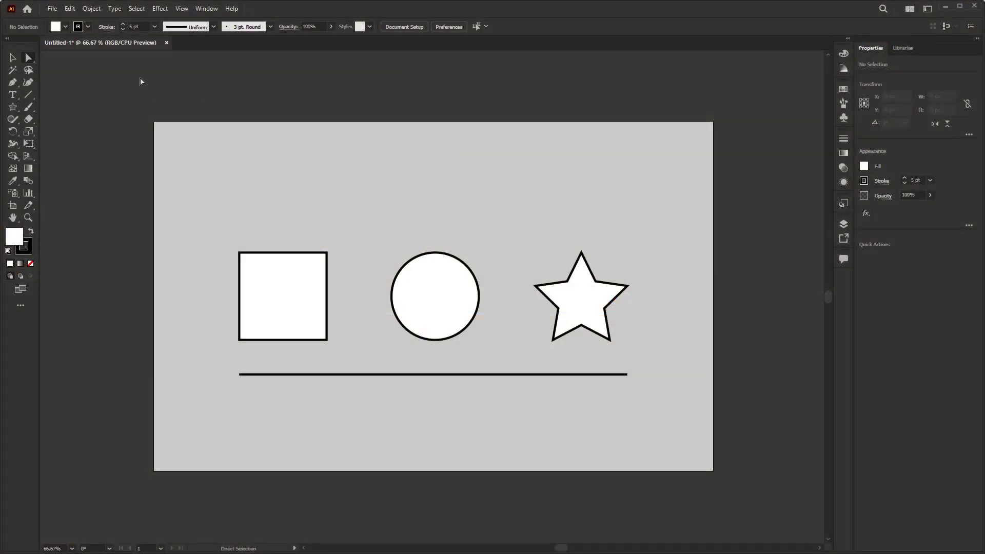
Switch to Direct Selection and reveal the anchor points of the square, circle and star.
{"action": "left_click", "coordinate": [32, 60]}
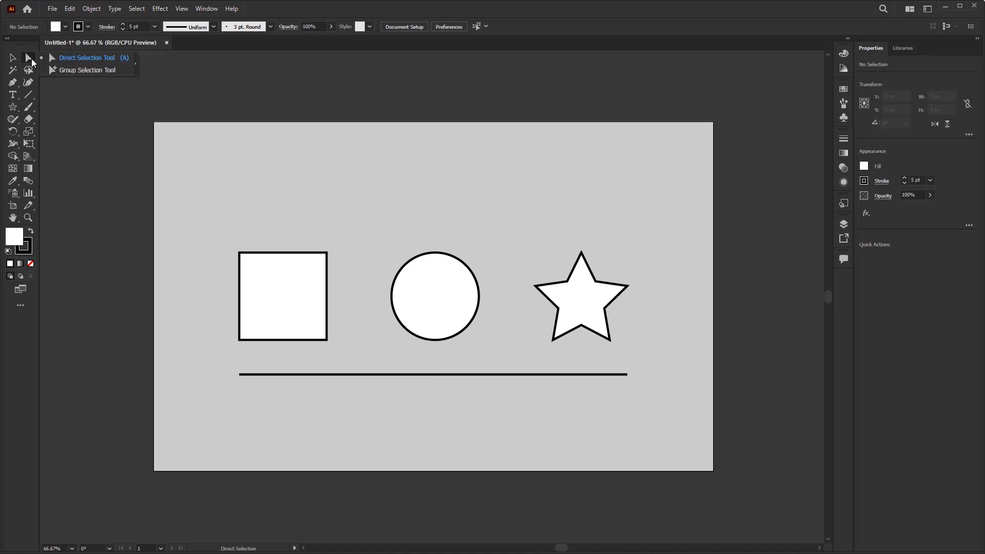
{"action": "left_click", "coordinate": [84, 59]}
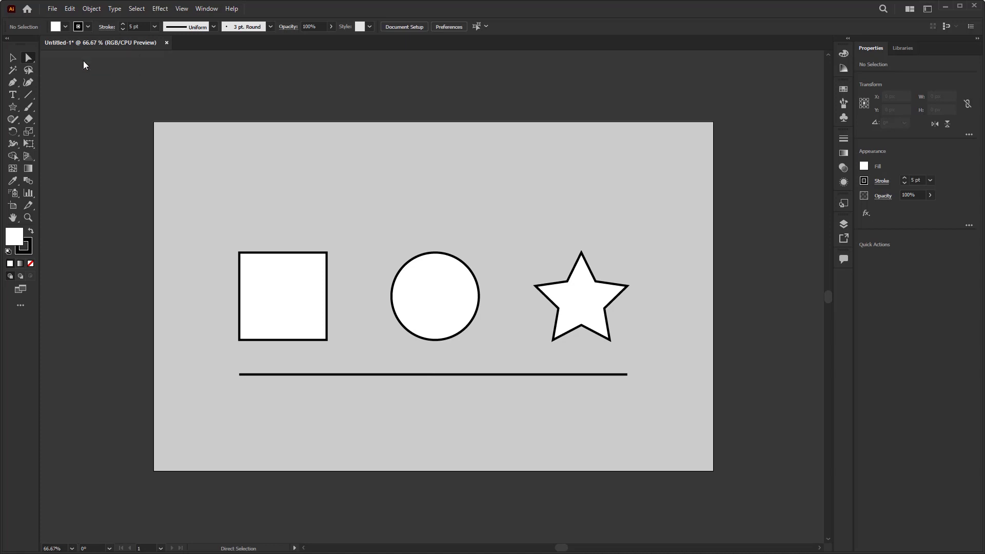
{"action": "left_click", "coordinate": [306, 286]}
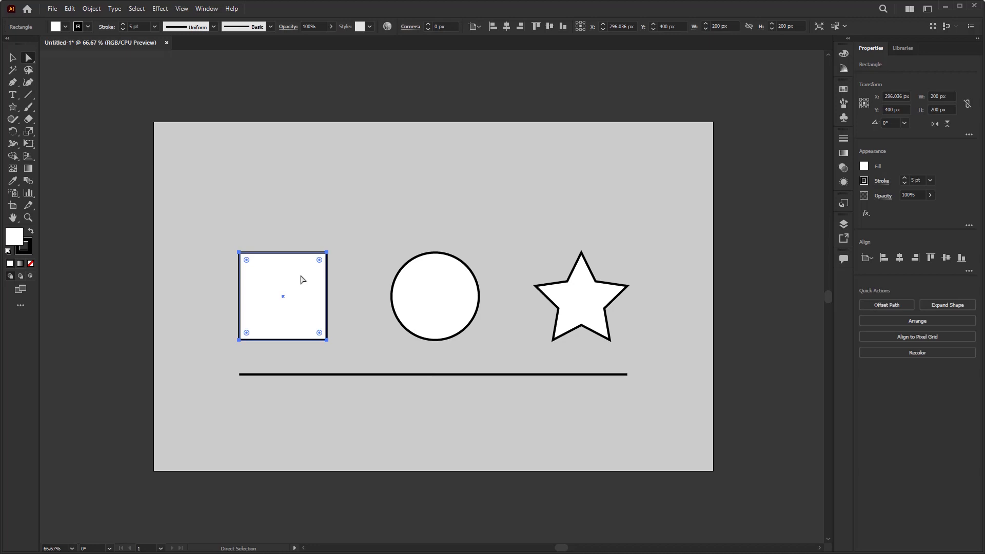
{"action": "left_click", "coordinate": [453, 295]}
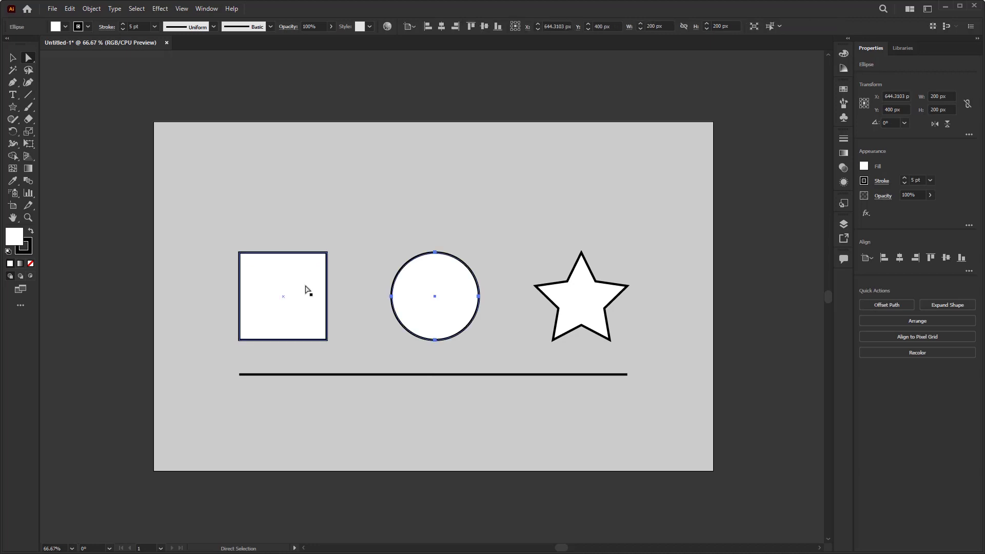
{"action": "left_click", "coordinate": [306, 286]}
{"action": "left_click", "coordinate": [453, 300]}
{"action": "left_click", "coordinate": [584, 320]}
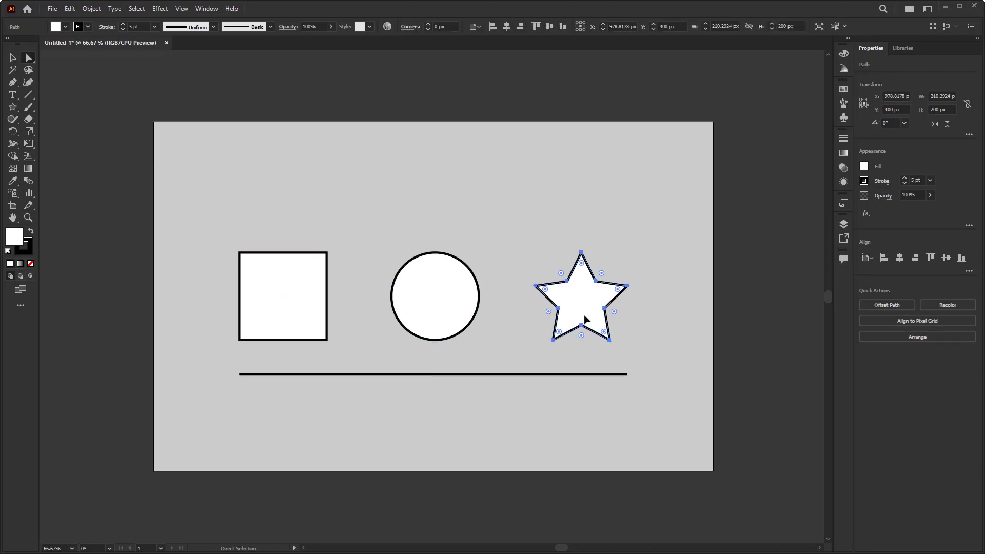
{"action": "left_click", "coordinate": [432, 297]}
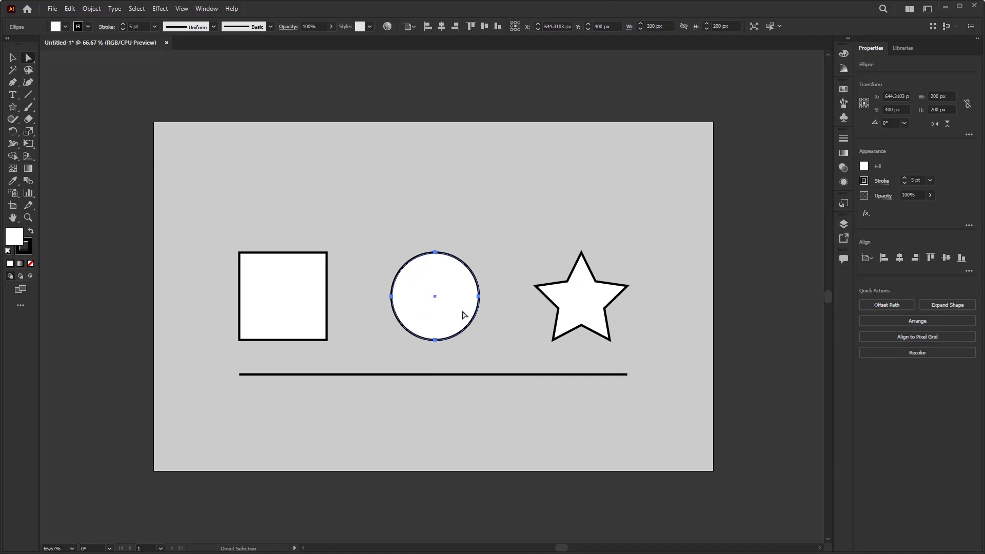
Zoom the artboard view in to 100% with the scroll wheel.
{"action": "scroll", "coordinate": [430, 302], "scroll_direction": "up", "scroll_amount": 1}
{"action": "scroll", "coordinate": [430, 303], "scroll_direction": "up", "scroll_amount": 1}
{"action": "scroll", "coordinate": [430, 302], "scroll_direction": "down", "scroll_amount": 1}
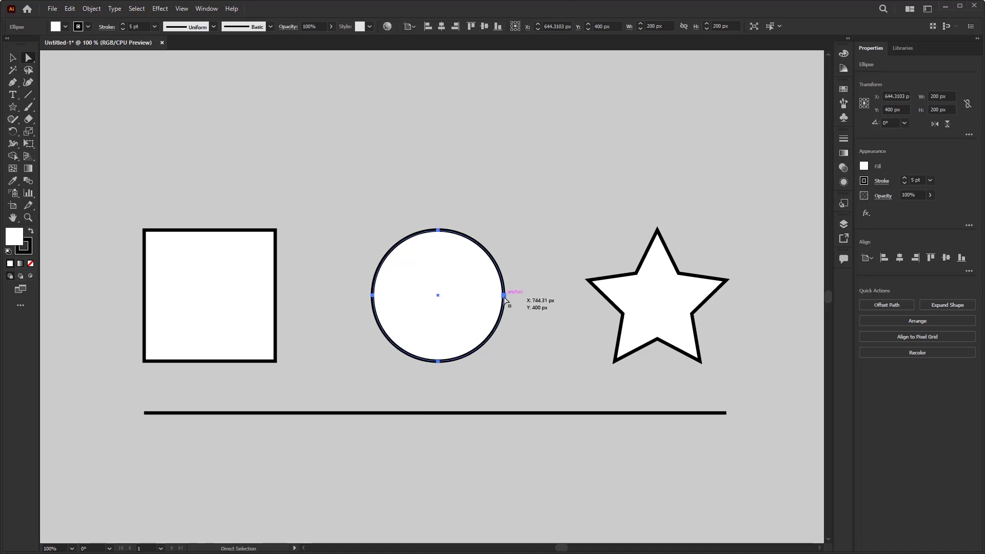
{"action": "left_click", "coordinate": [480, 414]}
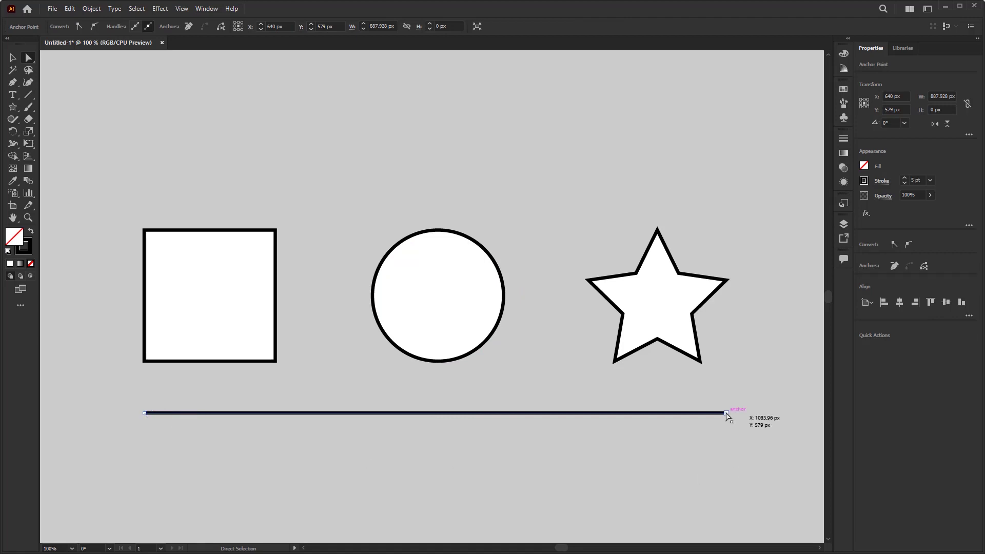
{"action": "left_click_drag", "start_coordinate": [736, 409], "coordinate": [144, 420]}
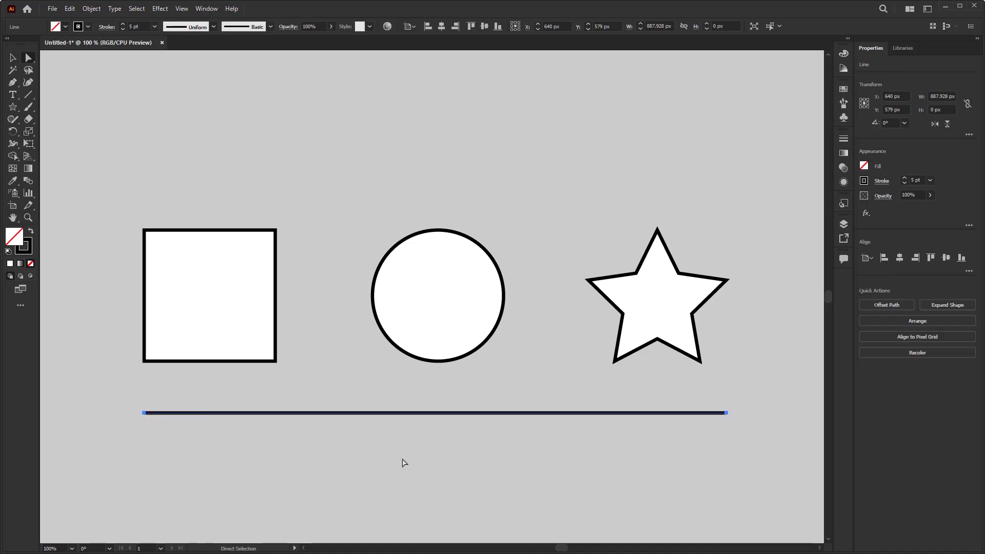
{"action": "left_click", "coordinate": [444, 430]}
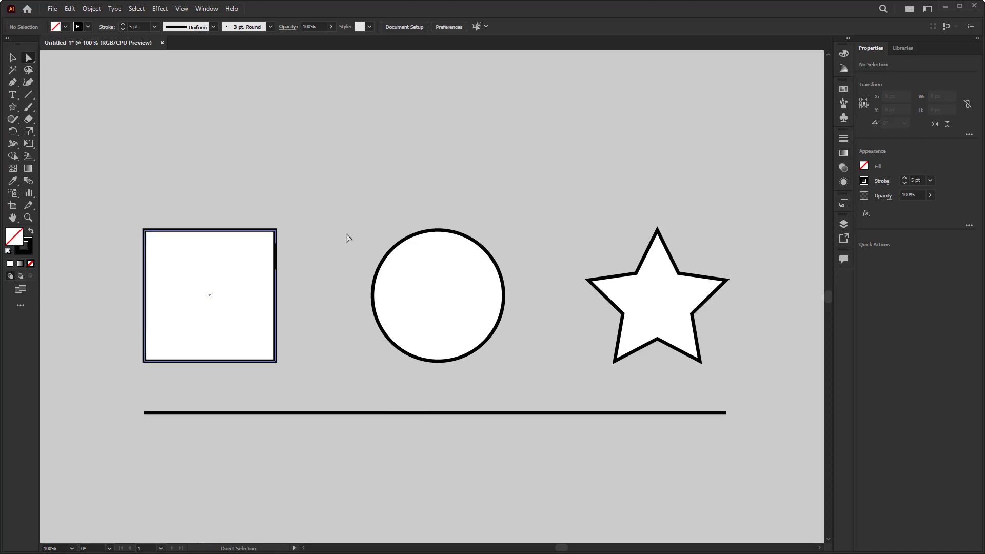
{"action": "left_click_drag", "start_coordinate": [422, 212], "coordinate": [384, 153]}
{"action": "key", "text": "ctrl+z"}
{"action": "key", "text": "ctrl+z"}
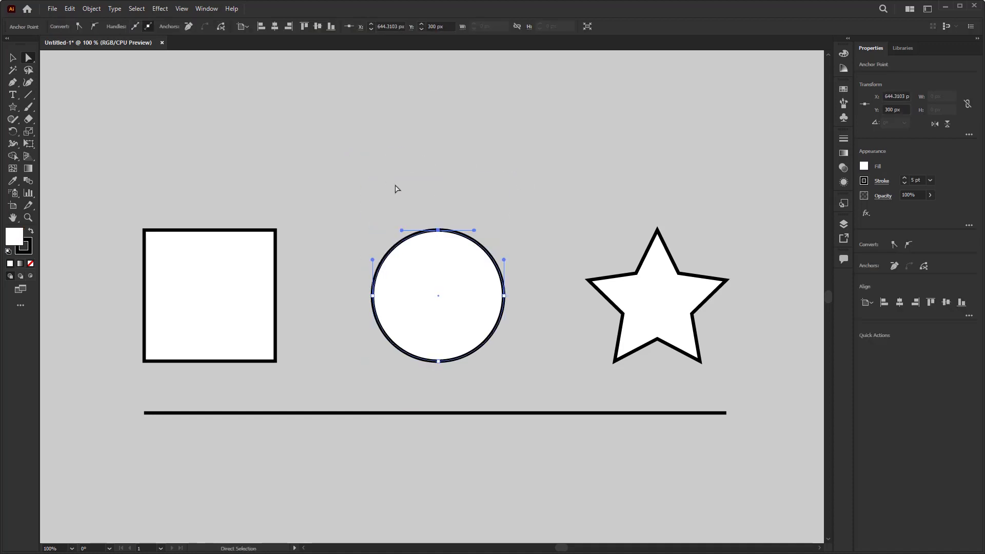
{"action": "left_click_drag", "start_coordinate": [567, 194], "coordinate": [745, 309]}
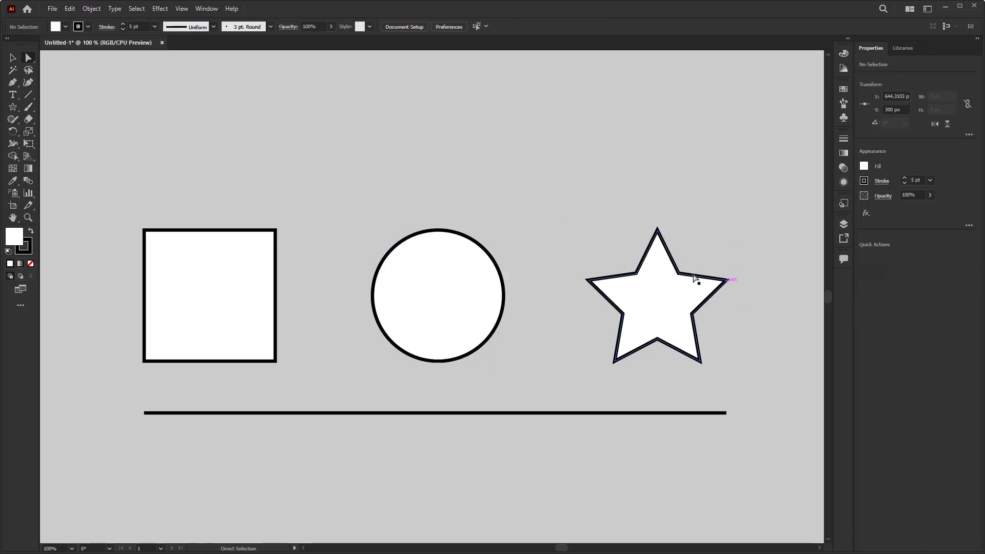
{"action": "left_click", "coordinate": [576, 213]}
{"action": "left_click_drag", "start_coordinate": [576, 210], "coordinate": [734, 304]}
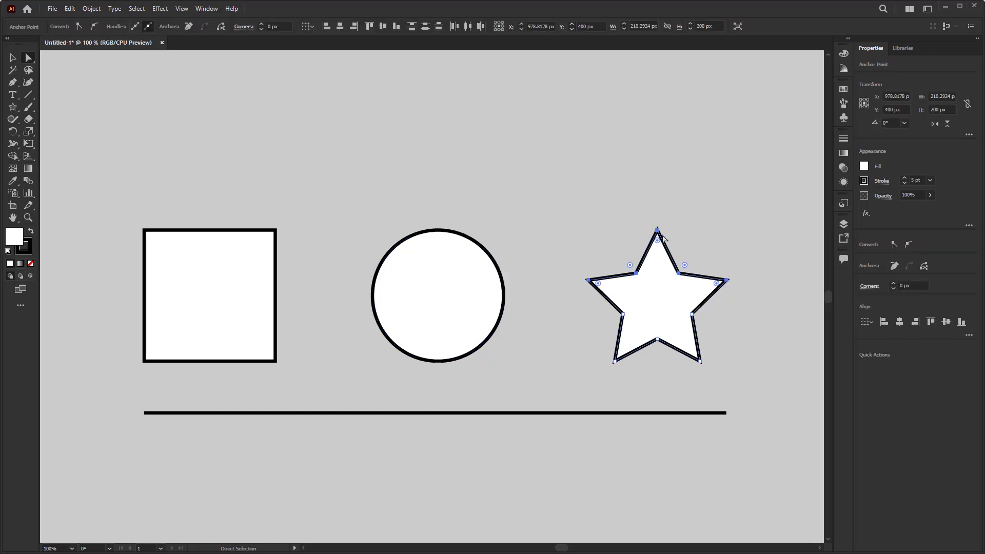
{"action": "left_click_drag", "start_coordinate": [659, 231], "coordinate": [651, 200]}
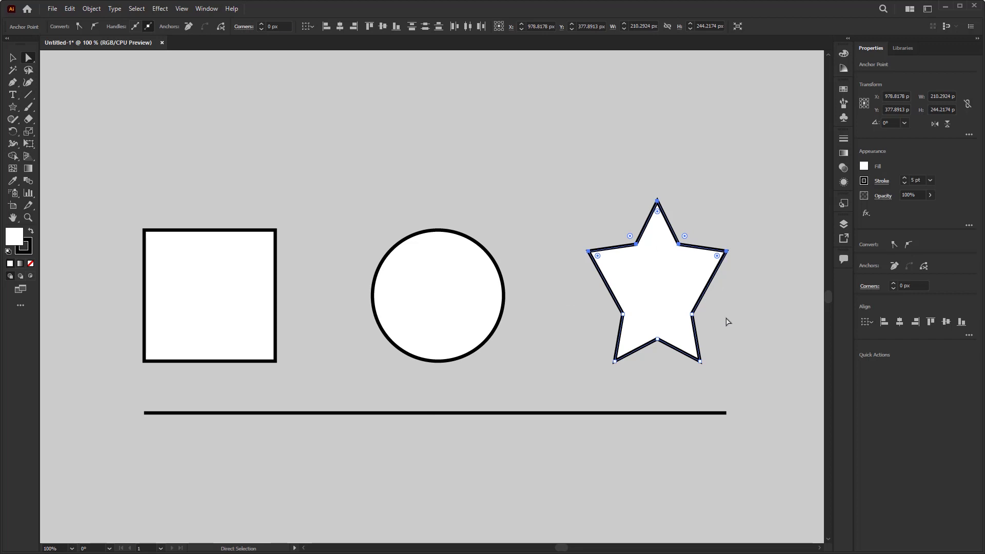
{"action": "key", "text": "ctrl+z"}
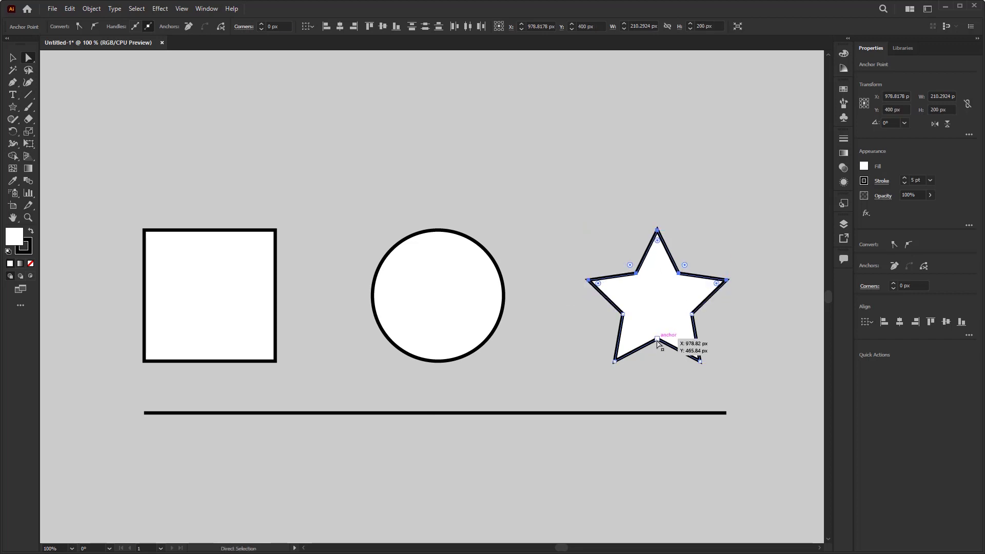
{"action": "left_click", "coordinate": [660, 368]}
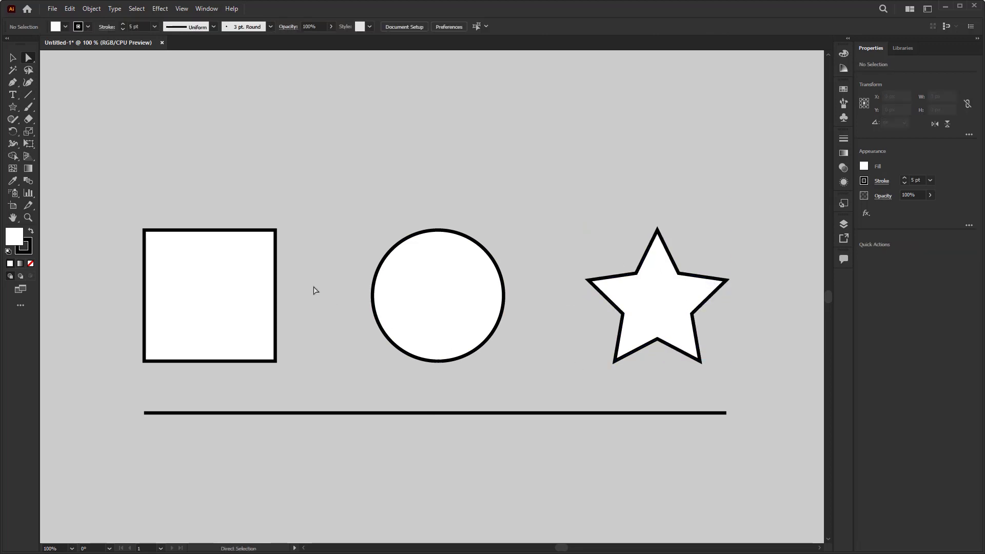
{"action": "left_click", "coordinate": [220, 285]}
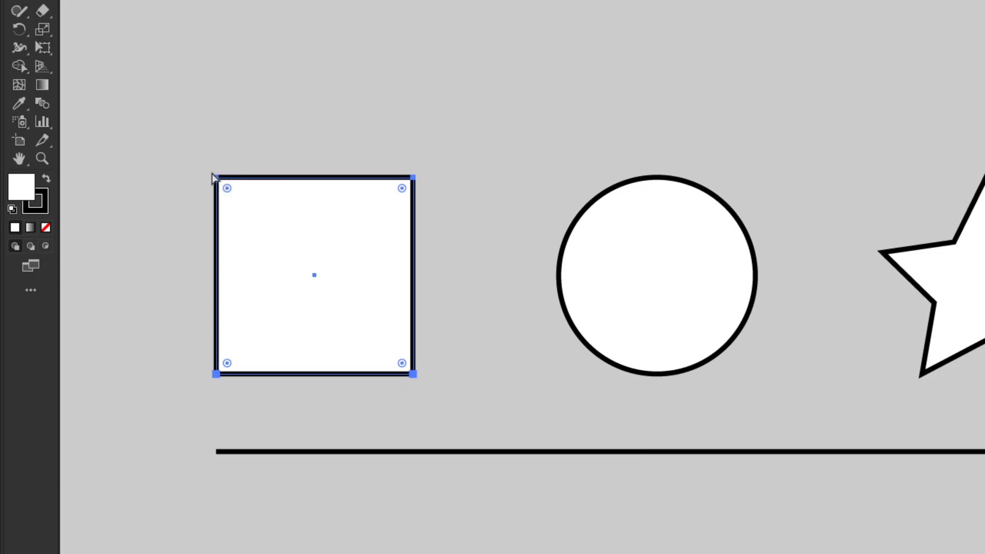
Drag the square's corner widget inward to round all four corners, then undo it.
{"action": "left_click_drag", "start_coordinate": [213, 176], "coordinate": [246, 204]}
{"action": "left_click_drag", "start_coordinate": [228, 189], "coordinate": [272, 237]}
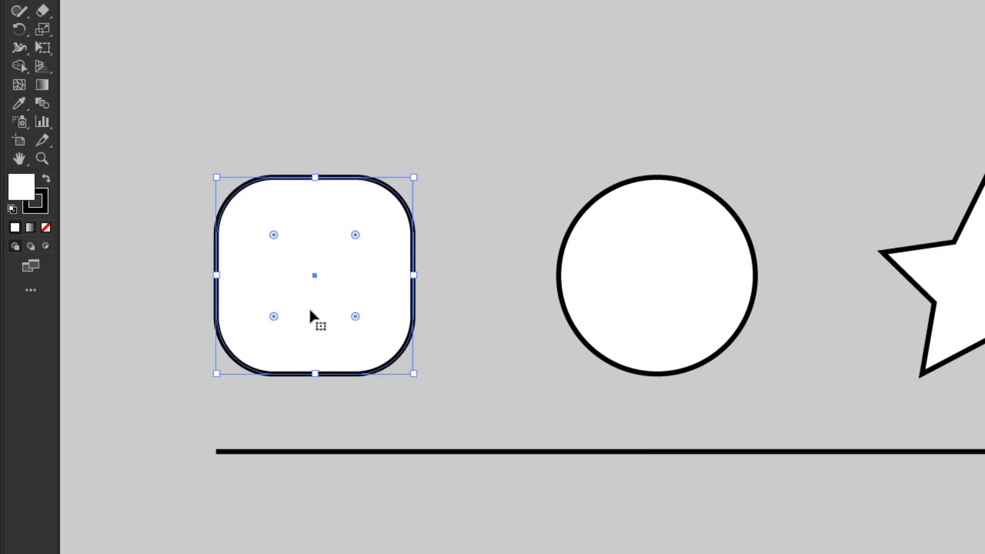
{"action": "key", "text": "ctrl+z"}
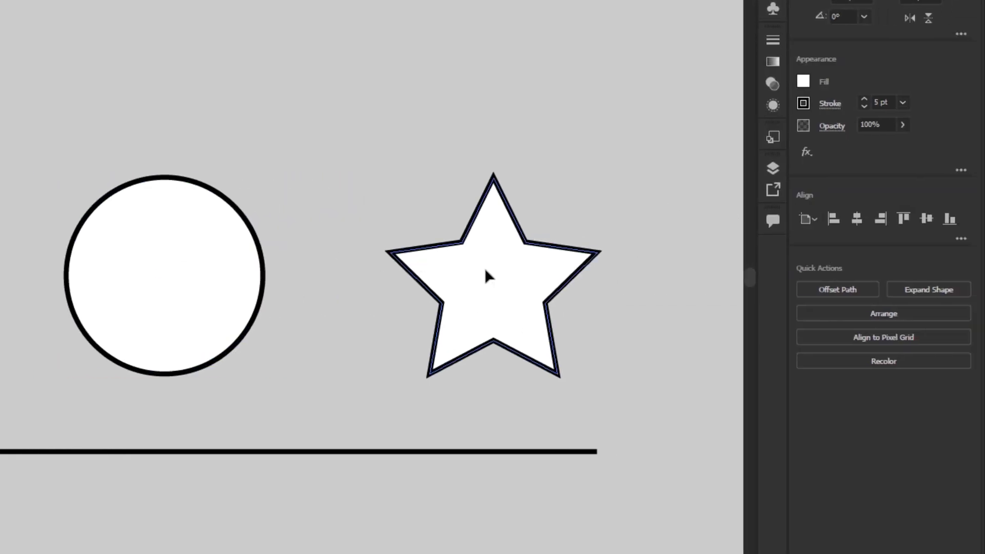
Bring the star into view and select all its anchor points with Direct Selection.
{"action": "left_click", "coordinate": [886, 277]}
{"action": "scroll", "coordinate": [565, 315], "scroll_direction": "up", "scroll_amount": 1}
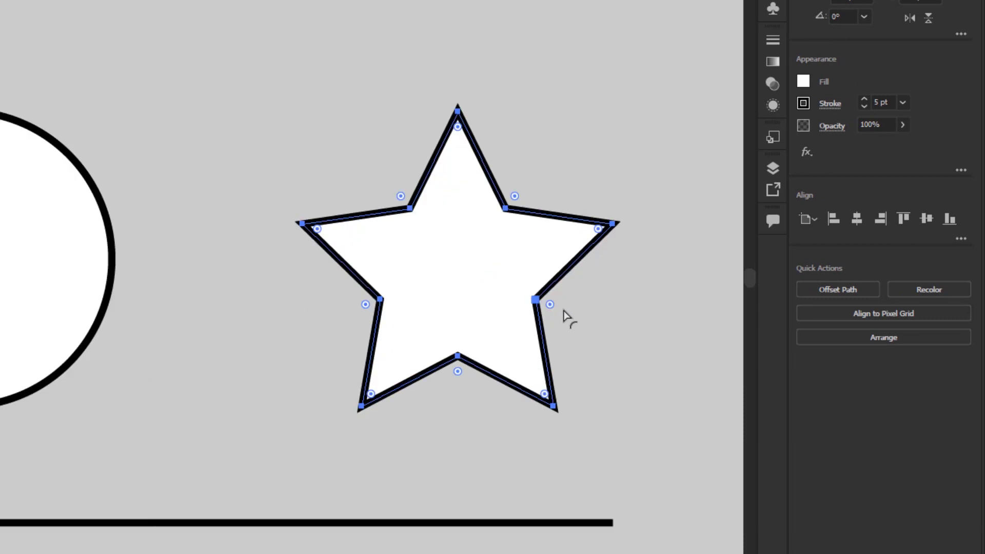
{"action": "left_click_drag", "start_coordinate": [522, 308], "coordinate": [426, 306]}
{"action": "key", "text": "a"}
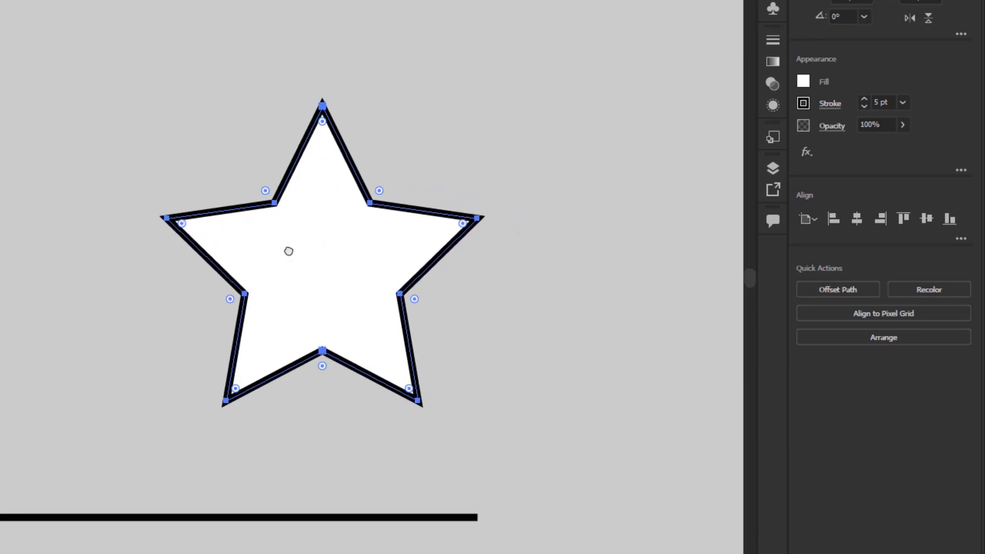
{"action": "left_click_drag", "start_coordinate": [87, 63], "coordinate": [499, 430]}
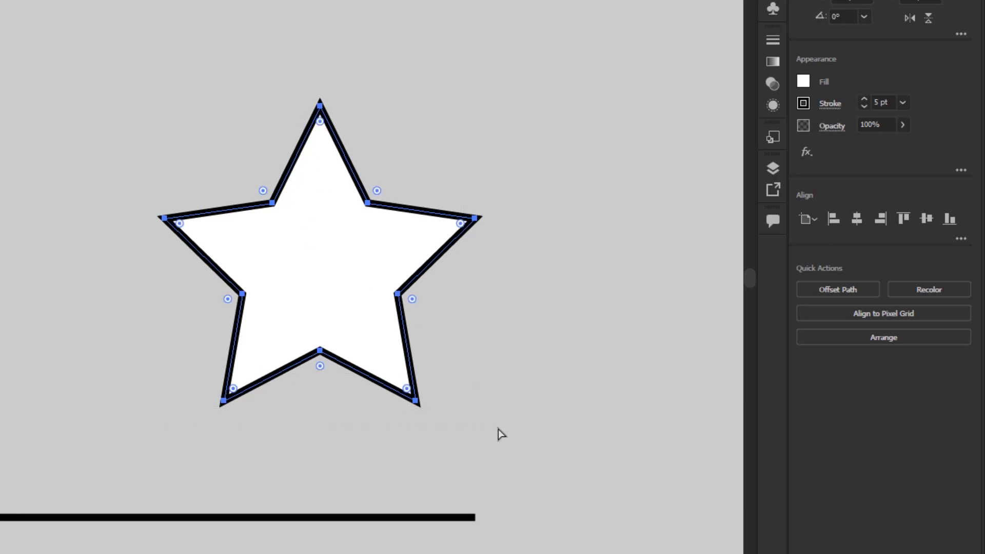
Round the star's corners with a corner widget, then drag them back to sharp 0 px points.
{"action": "left_click_drag", "start_coordinate": [408, 388], "coordinate": [377, 341]}
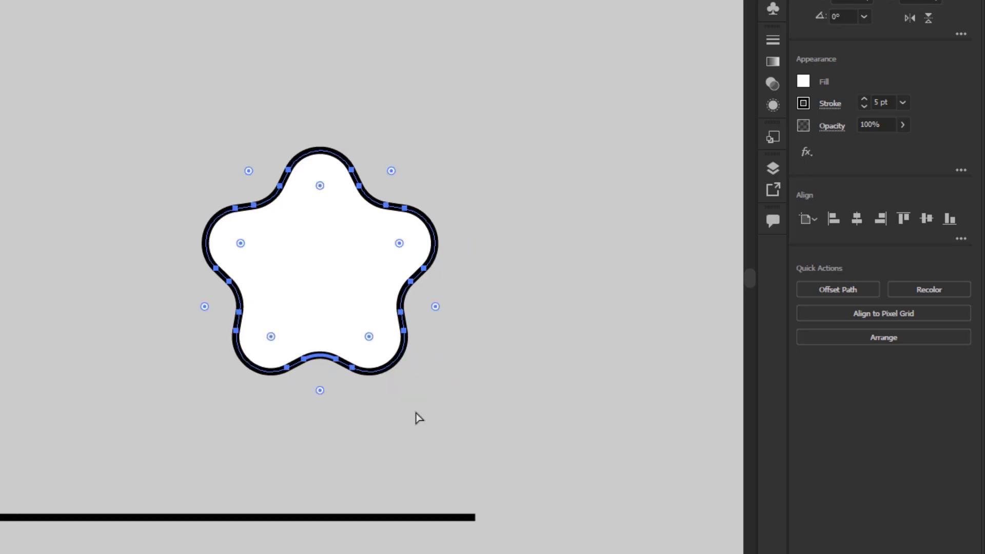
{"action": "key", "text": "v"}
{"action": "key", "text": "a"}
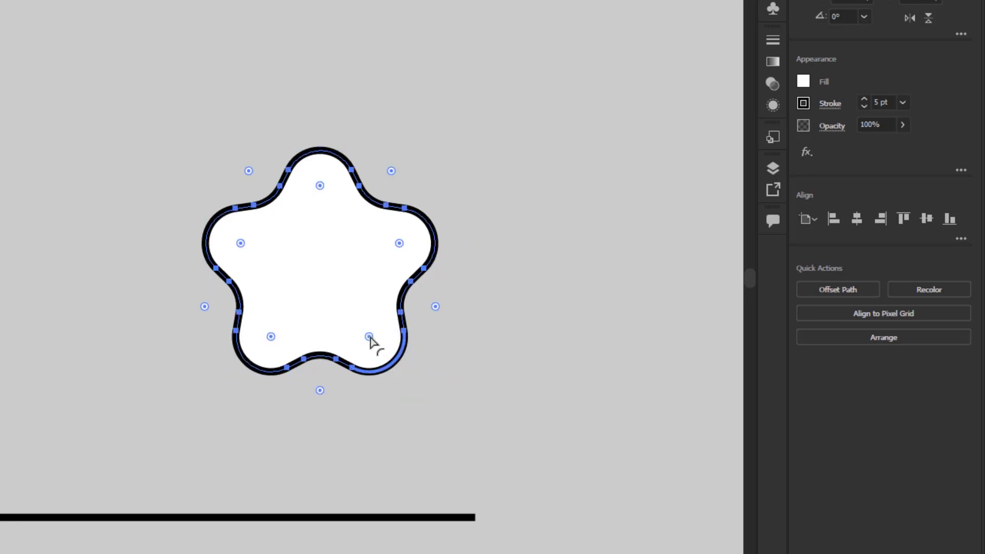
{"action": "left_click_drag", "start_coordinate": [374, 341], "coordinate": [439, 454]}
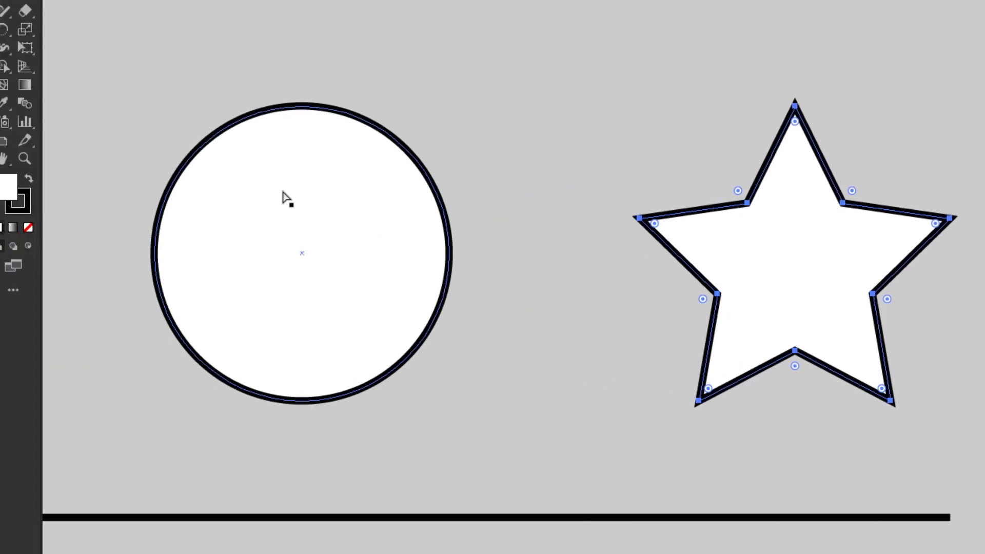
{"action": "scroll", "coordinate": [370, 233], "scroll_direction": "left", "scroll_amount": 2}
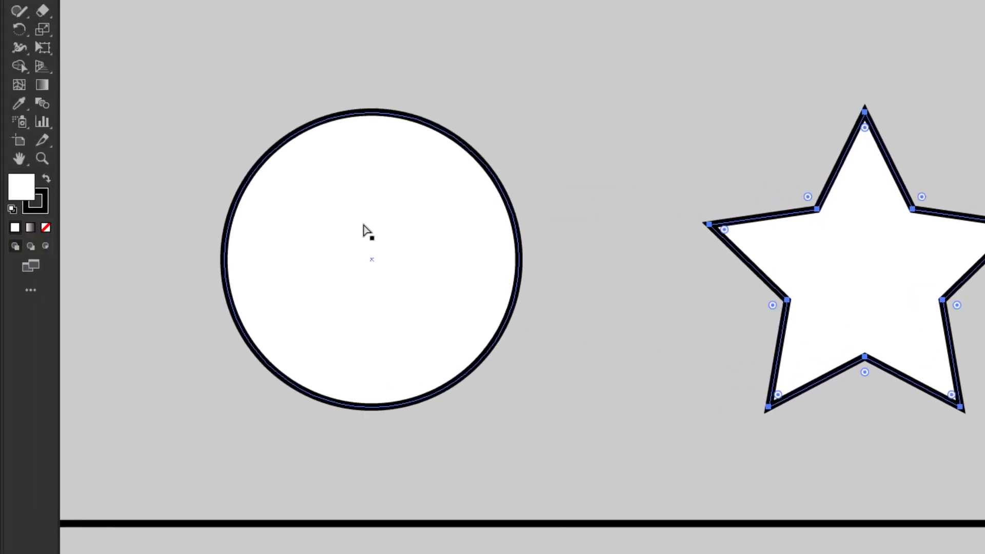
{"action": "left_click", "coordinate": [321, 219]}
{"action": "left_click_drag", "start_coordinate": [341, 82], "coordinate": [424, 169]}
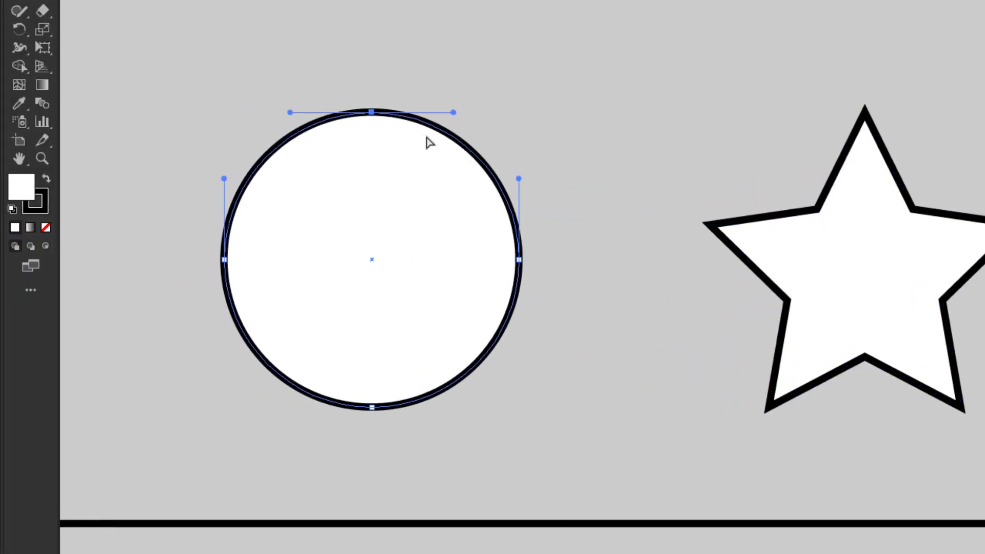
{"action": "left_click", "coordinate": [372, 113]}
{"action": "left_click_drag", "start_coordinate": [556, 226], "coordinate": [501, 275]}
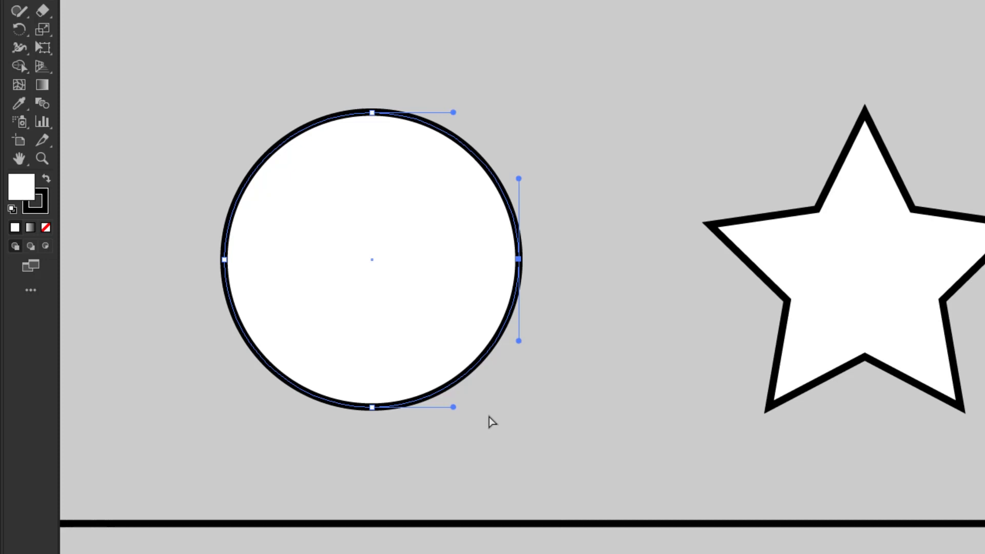
{"action": "left_click_drag", "start_coordinate": [372, 256], "coordinate": [180, 34]}
{"action": "left_click_drag", "start_coordinate": [189, 128], "coordinate": [266, 308]}
{"action": "left_click", "coordinate": [371, 113]}
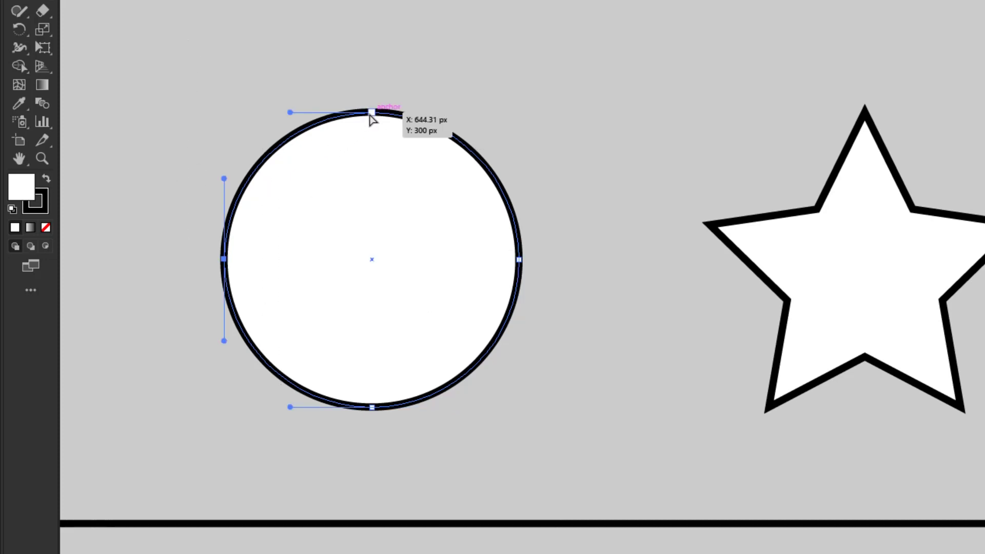
{"action": "left_click_drag", "start_coordinate": [454, 112], "coordinate": [436, 24]}
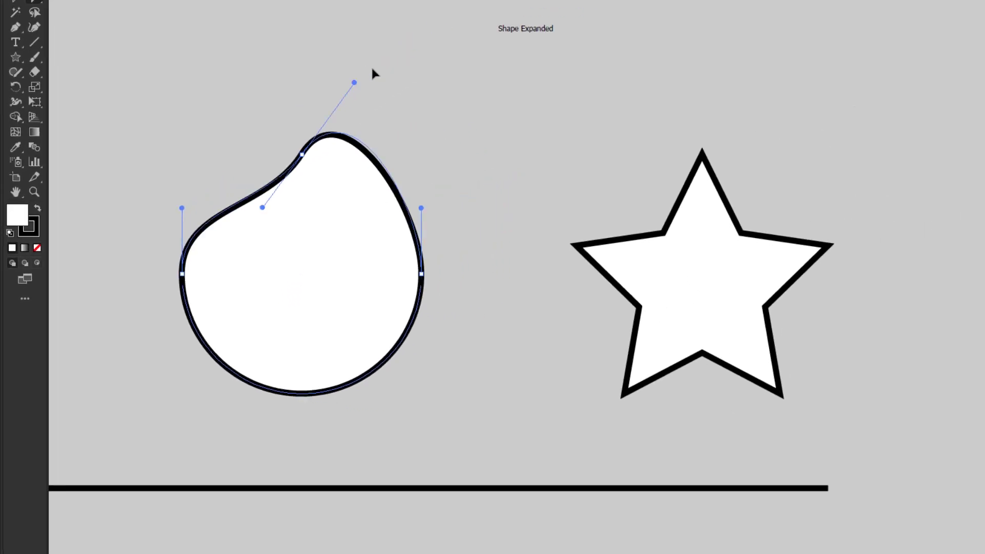
{"action": "left_click_drag", "start_coordinate": [371, 68], "coordinate": [408, 33]}
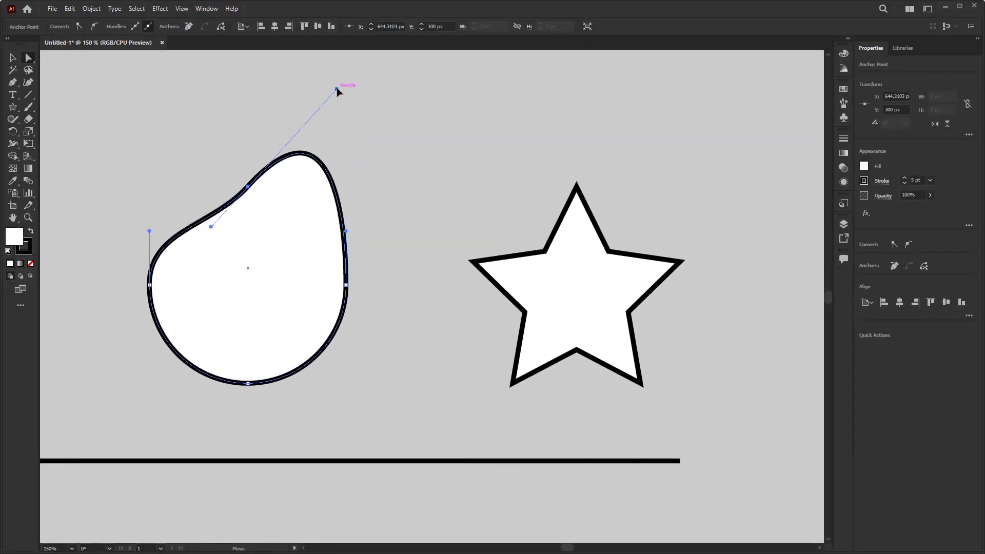
{"action": "key", "text": "ctrl+z"}
{"action": "key", "text": "ctrl+z"}
{"action": "key", "text": "ctrl+shift+z"}
{"action": "key", "text": "ctrl+shift+z"}
{"action": "key", "text": "ctrl+z"}
{"action": "left_click_drag", "start_coordinate": [325, 219], "coordinate": [247, 311]}
{"action": "key", "text": "ctrl+z"}
{"action": "key", "text": "ctrl+z"}
{"action": "key", "text": "ctrl+z"}
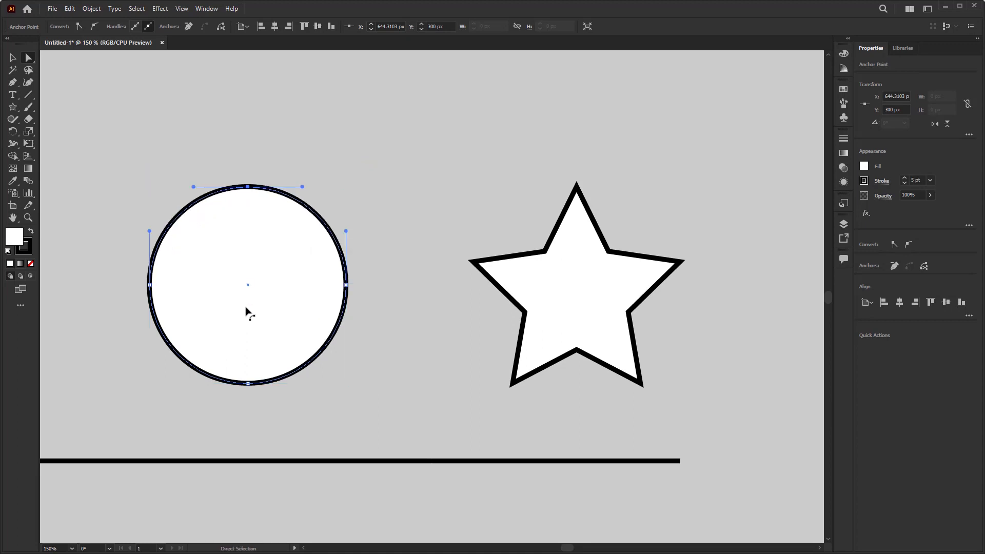
{"action": "key", "text": "v"}
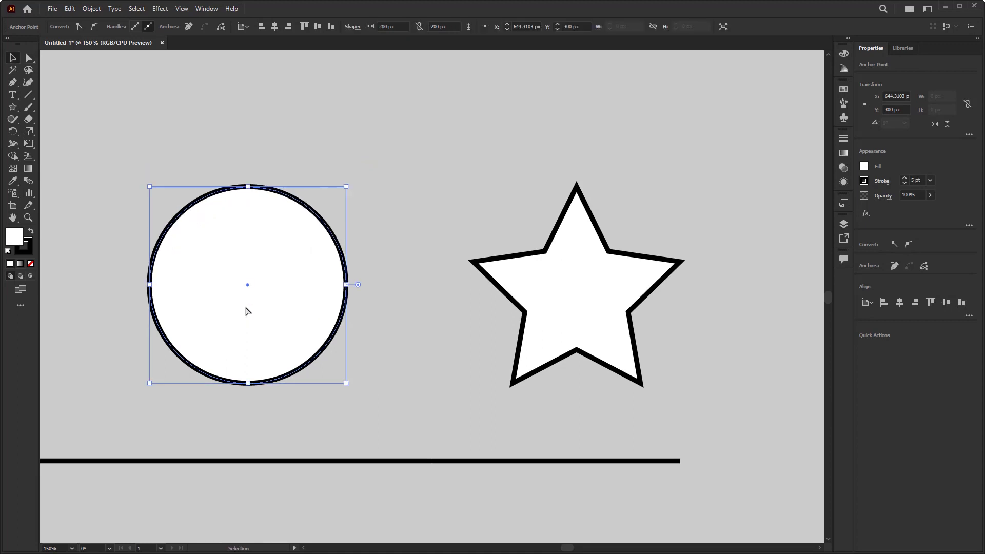